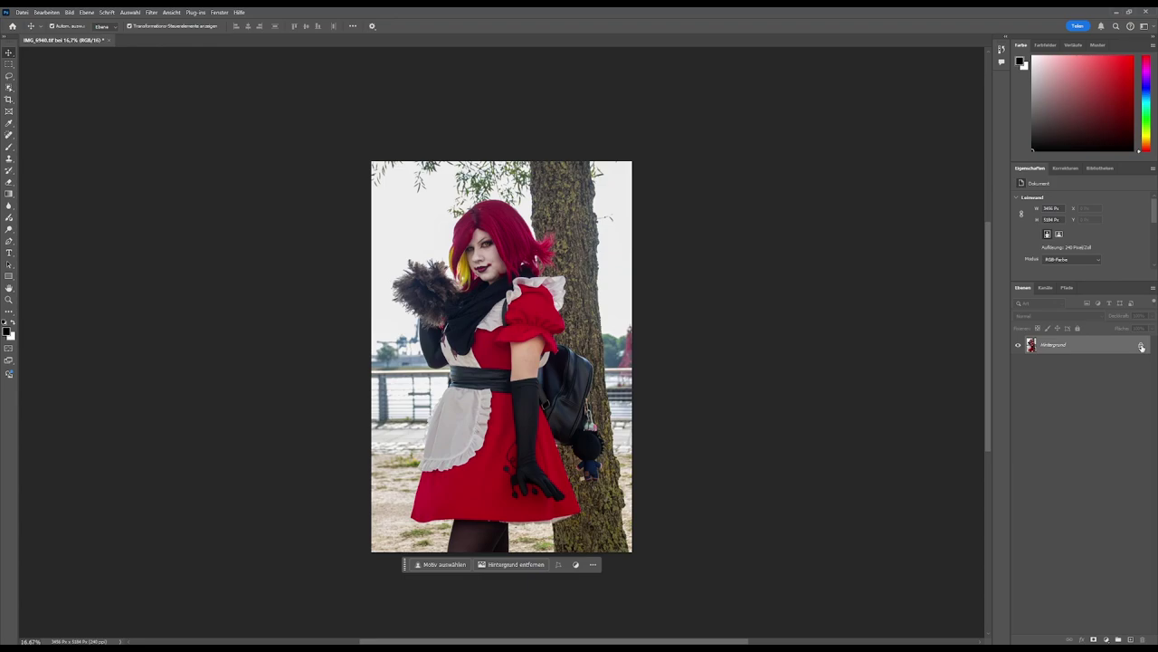
Unlock the Background layer so it becomes the regular layer 'Ebene 0'.
left_click(1141, 347)
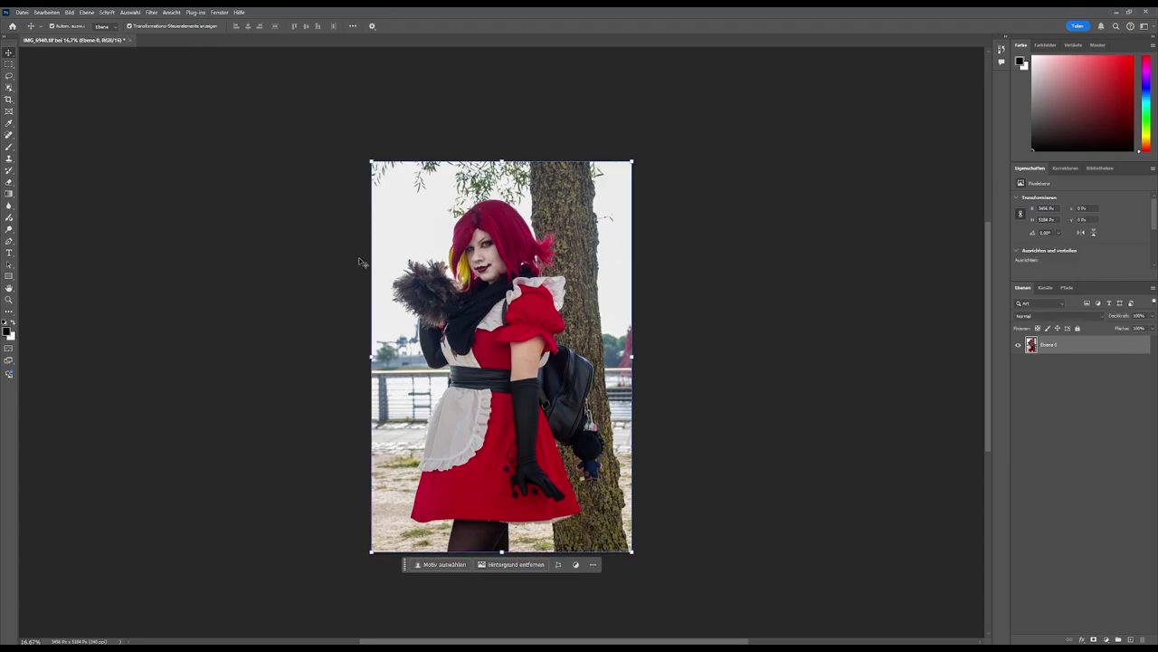
Set a 1:1 (Quadrat) square crop that extends beyond both sides of the portrait.
left_click(9, 99)
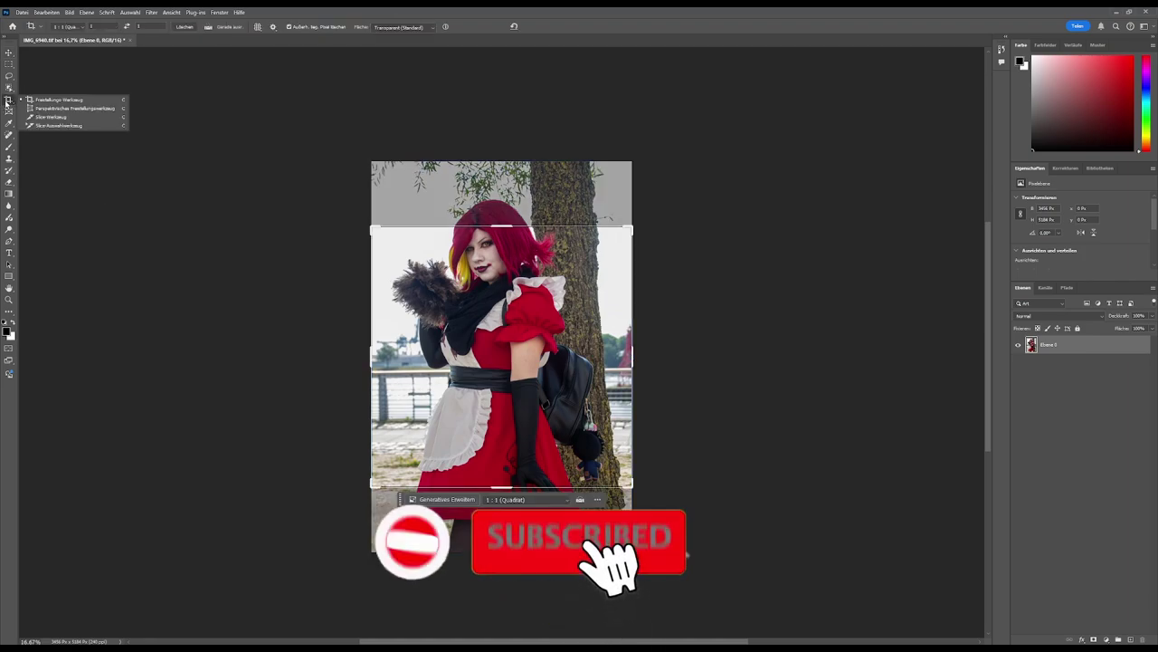
left_click(37, 102)
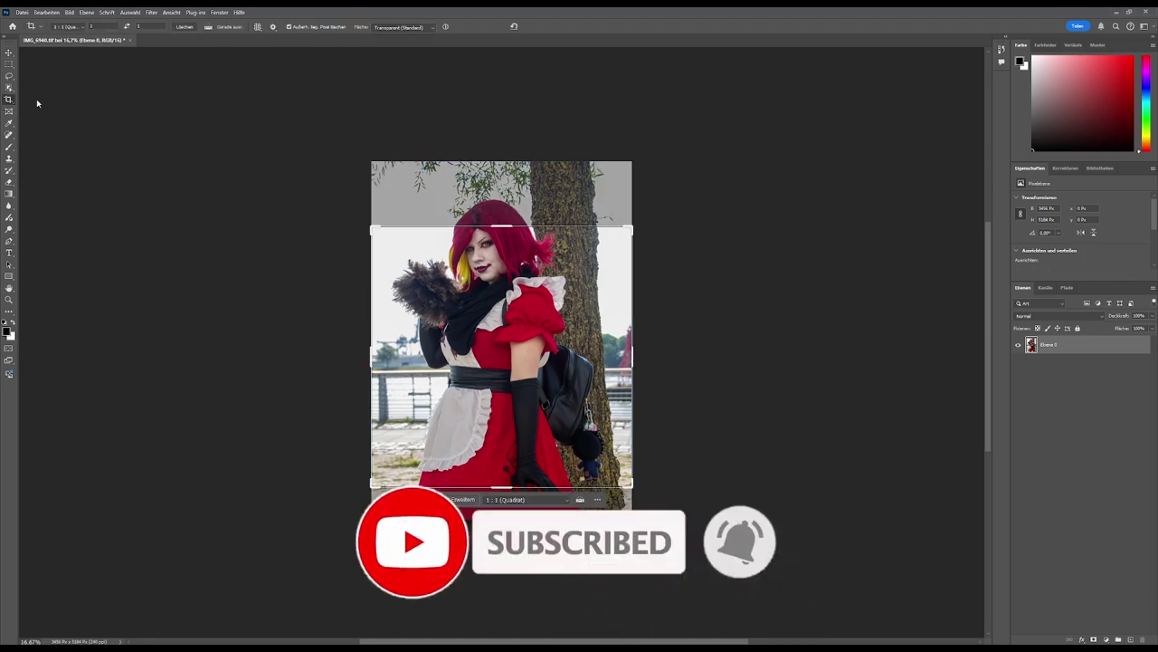
left_click(80, 28)
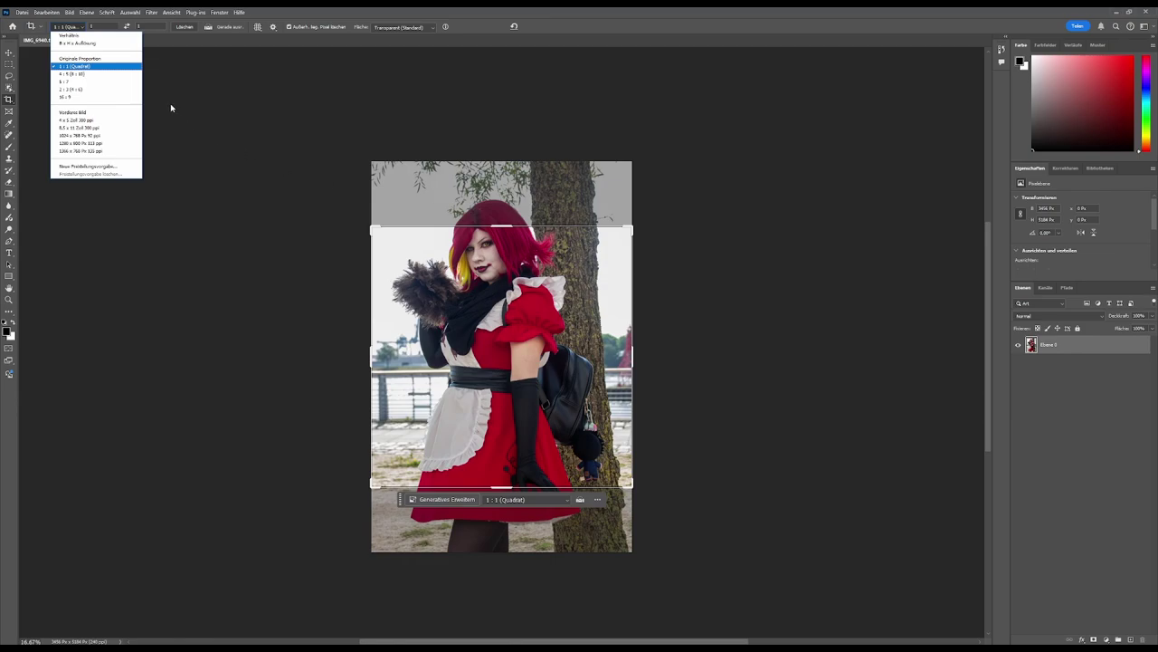
left_click(92, 66)
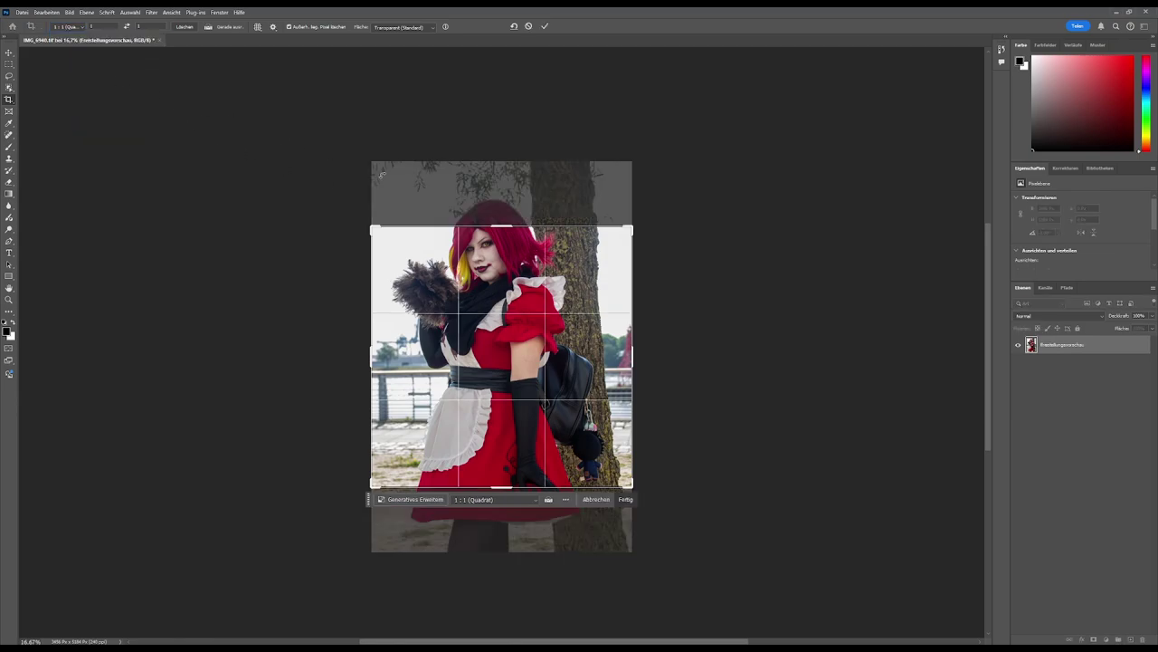
left_click_drag(501, 224, 522, 176)
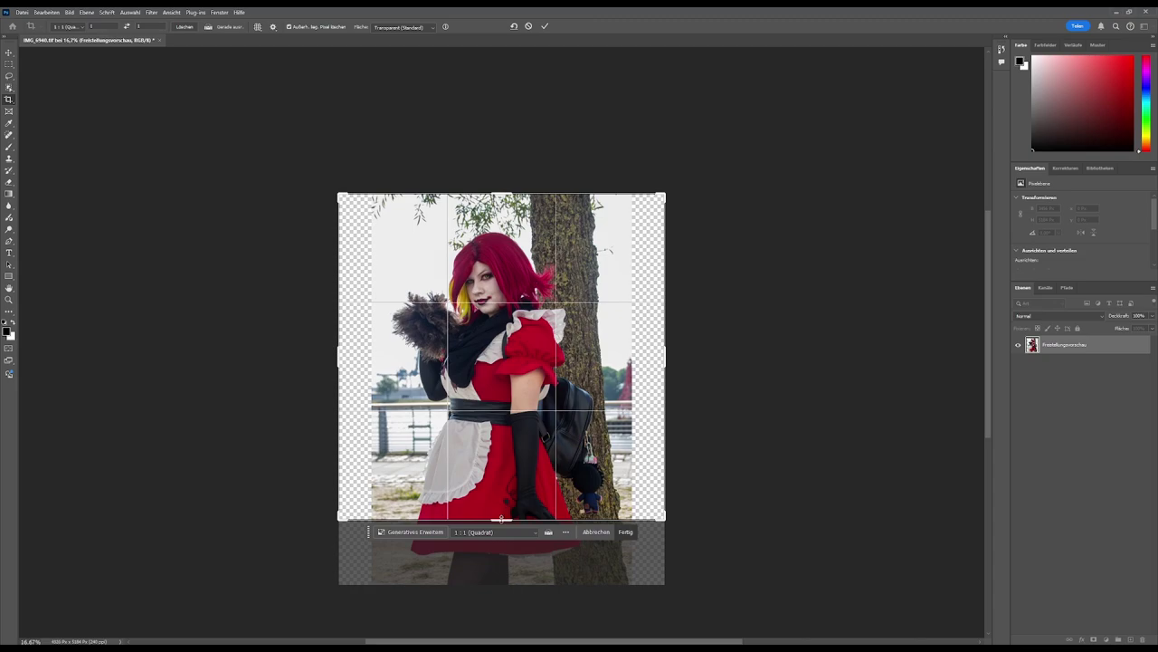
left_click_drag(502, 519, 536, 508)
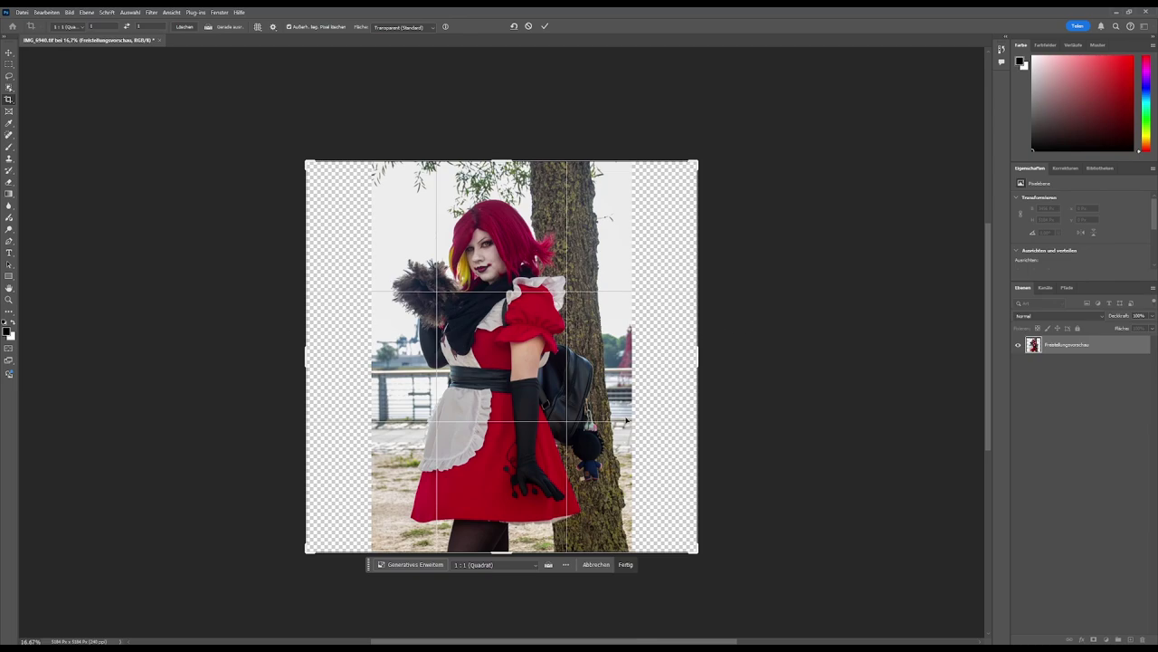
Run Generative Expand with an empty prompt to fill both transparent side margins.
left_click(412, 566)
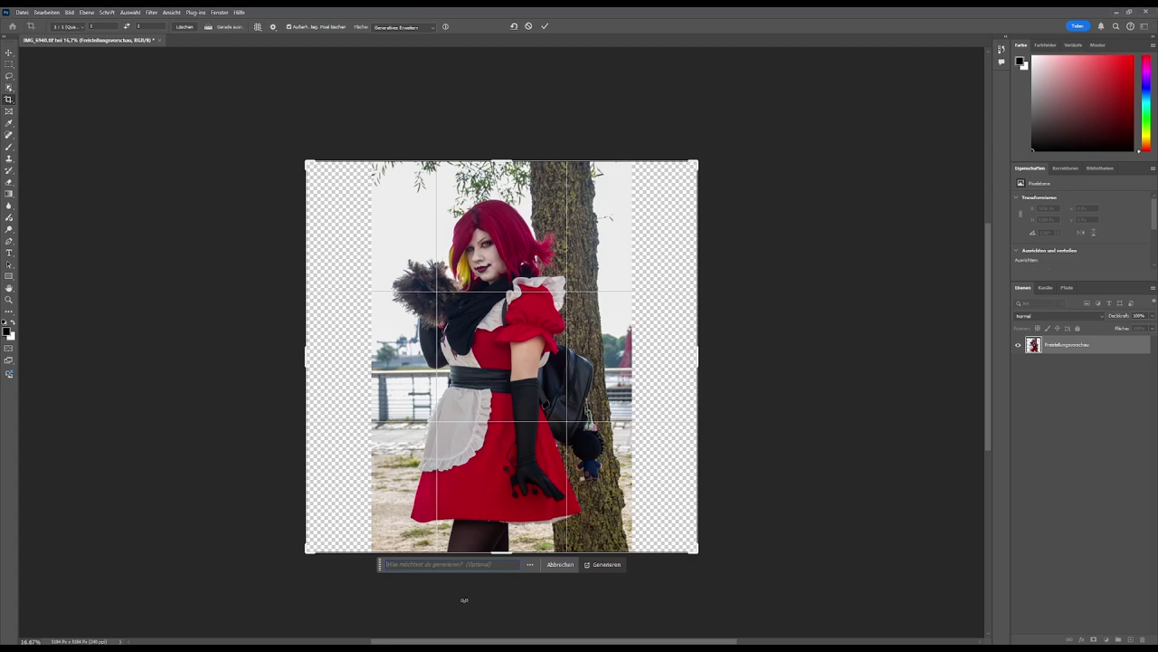
left_click(604, 572)
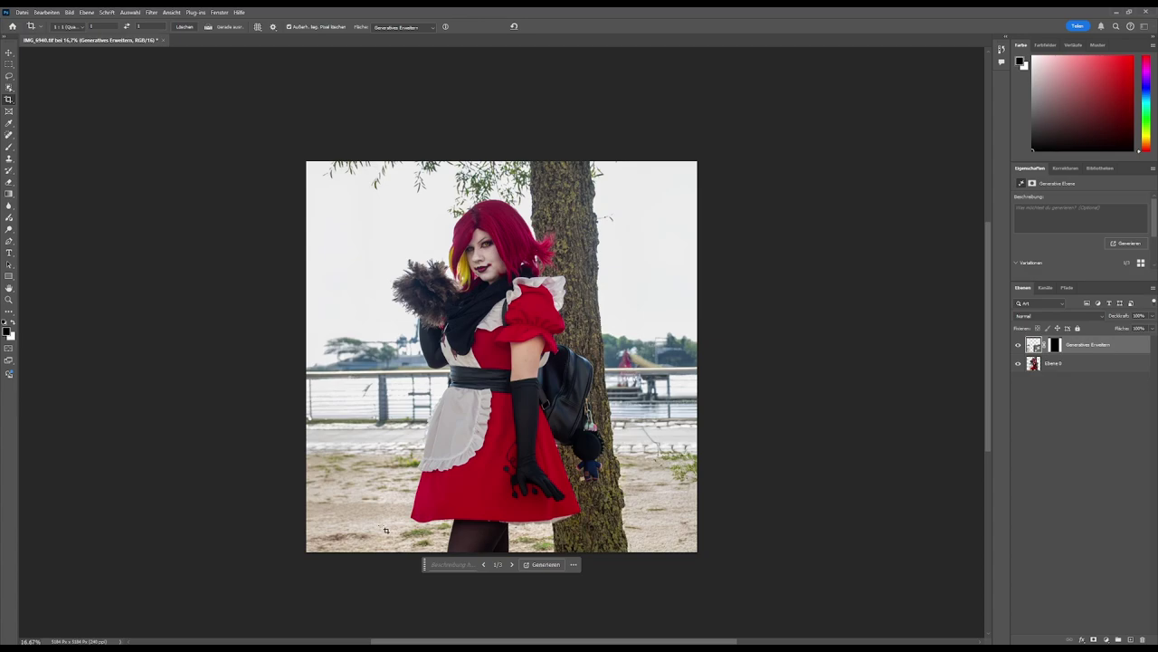
Cycle through the three generated fill variations, then step back to an earlier one.
left_click(512, 565)
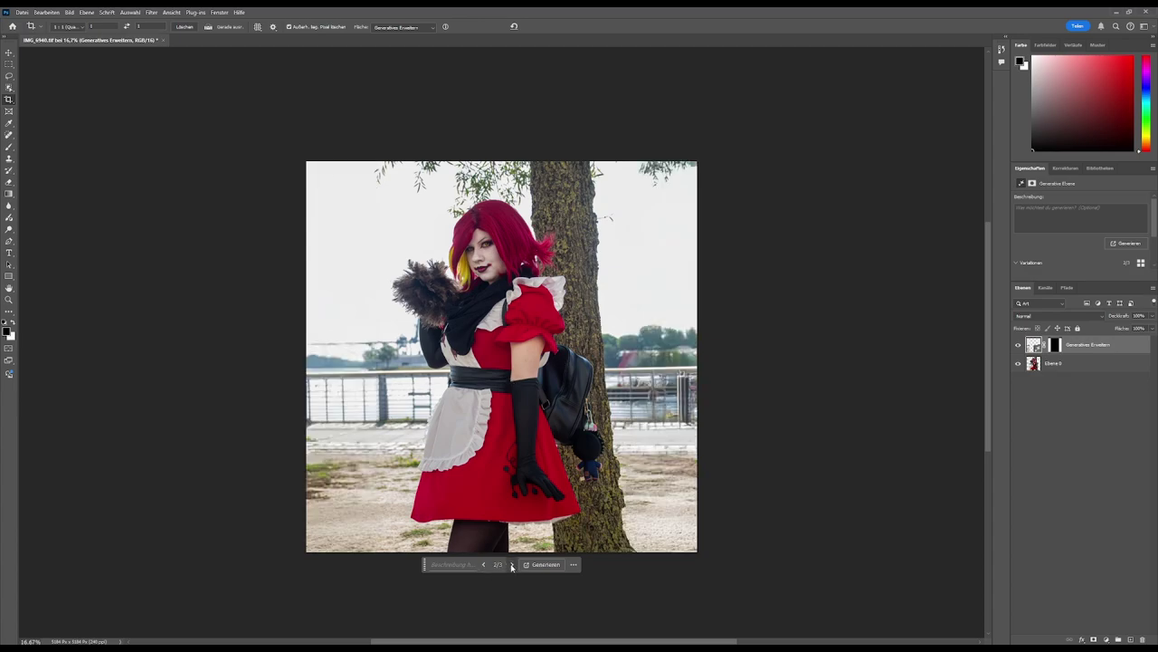
left_click(512, 564)
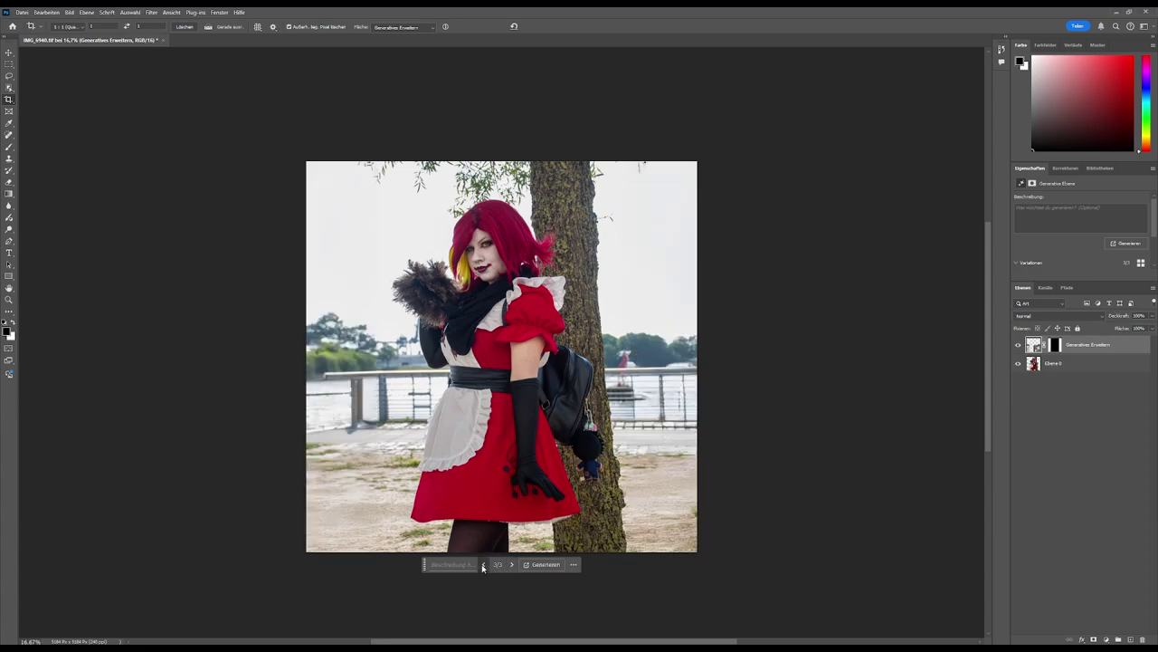
left_click(484, 565)
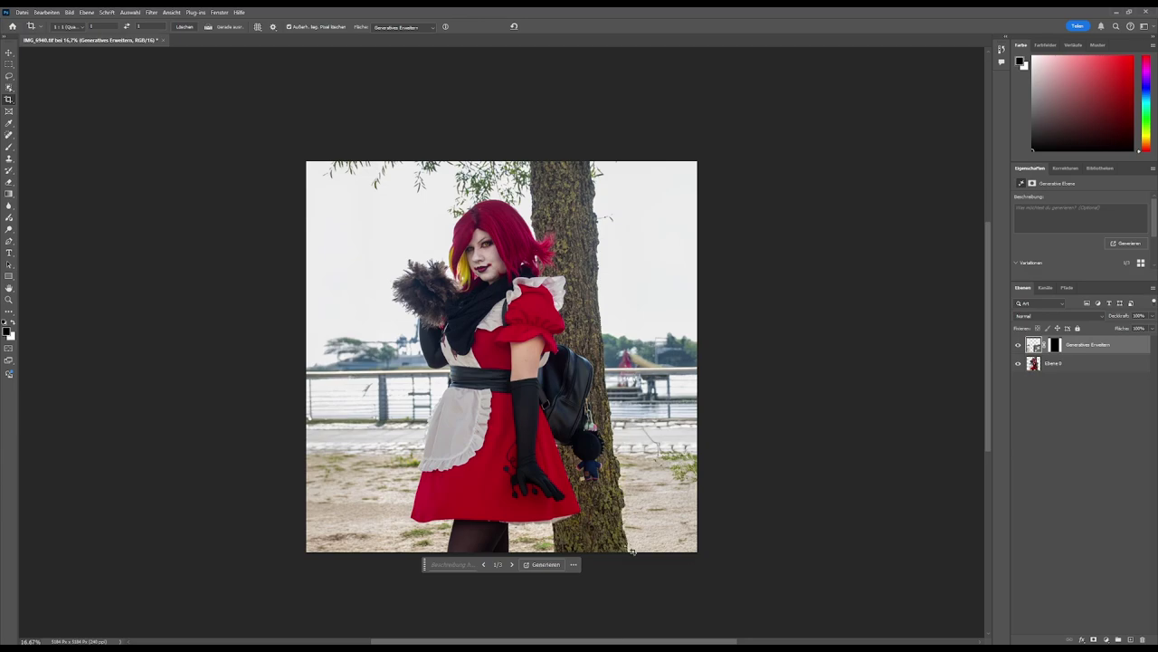
With the Move tool, bring up the layer context menus on the canvas and dismiss them.
left_click(9, 53)
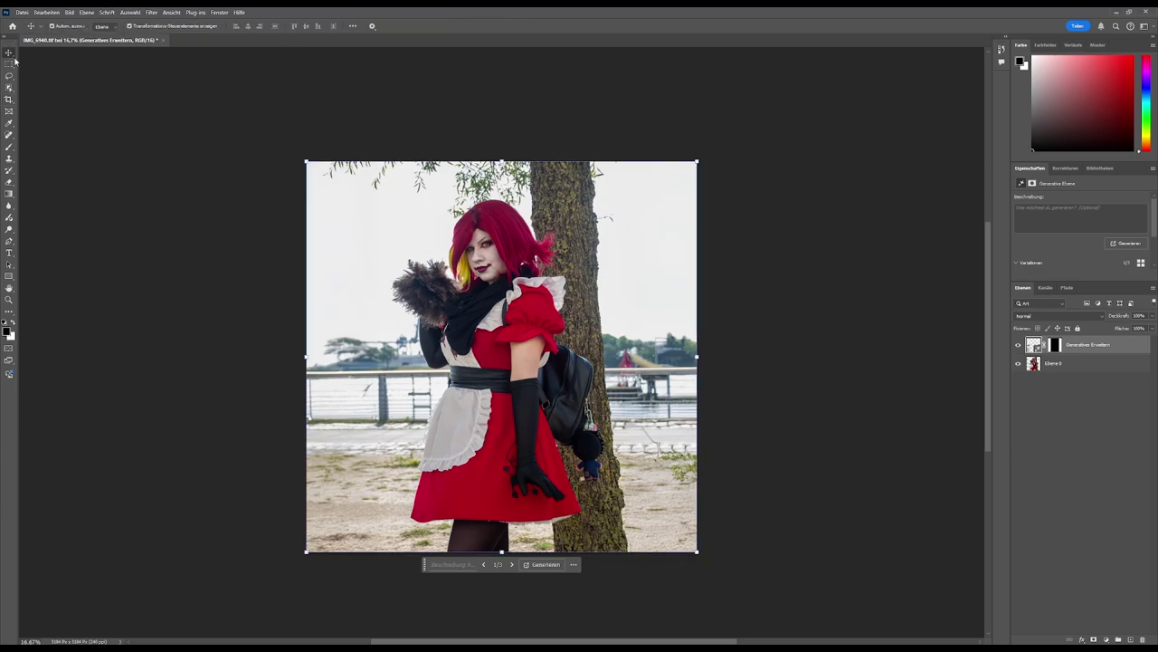
left_click(418, 306)
right_click(441, 298)
left_click(354, 301)
right_click(349, 299)
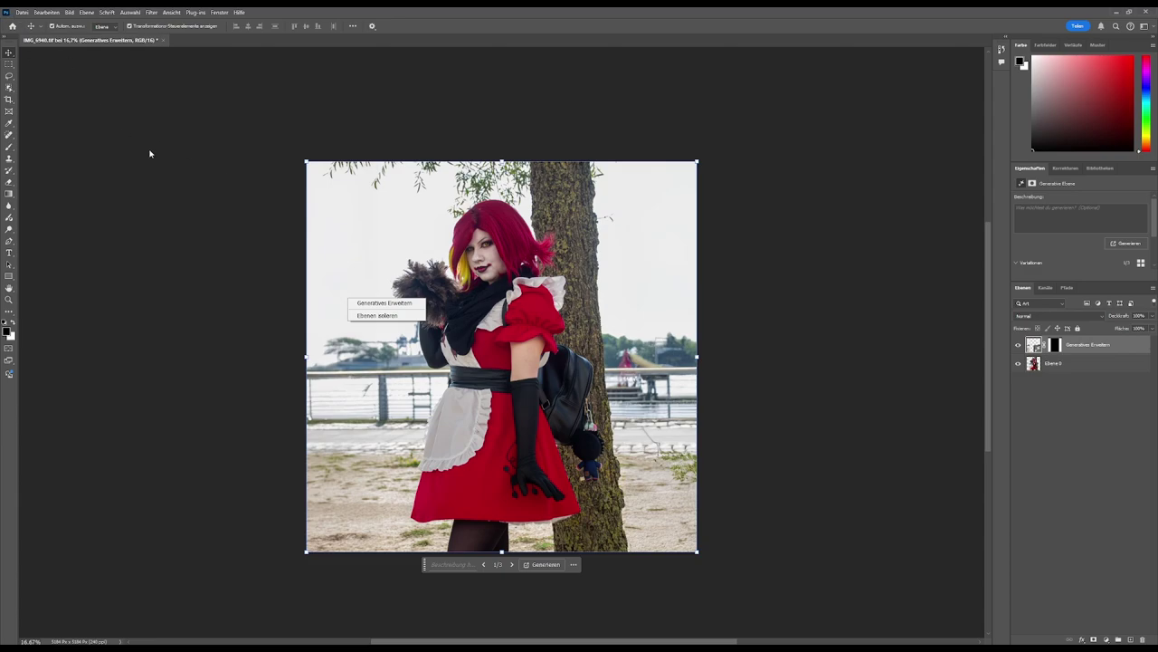
left_click(257, 218)
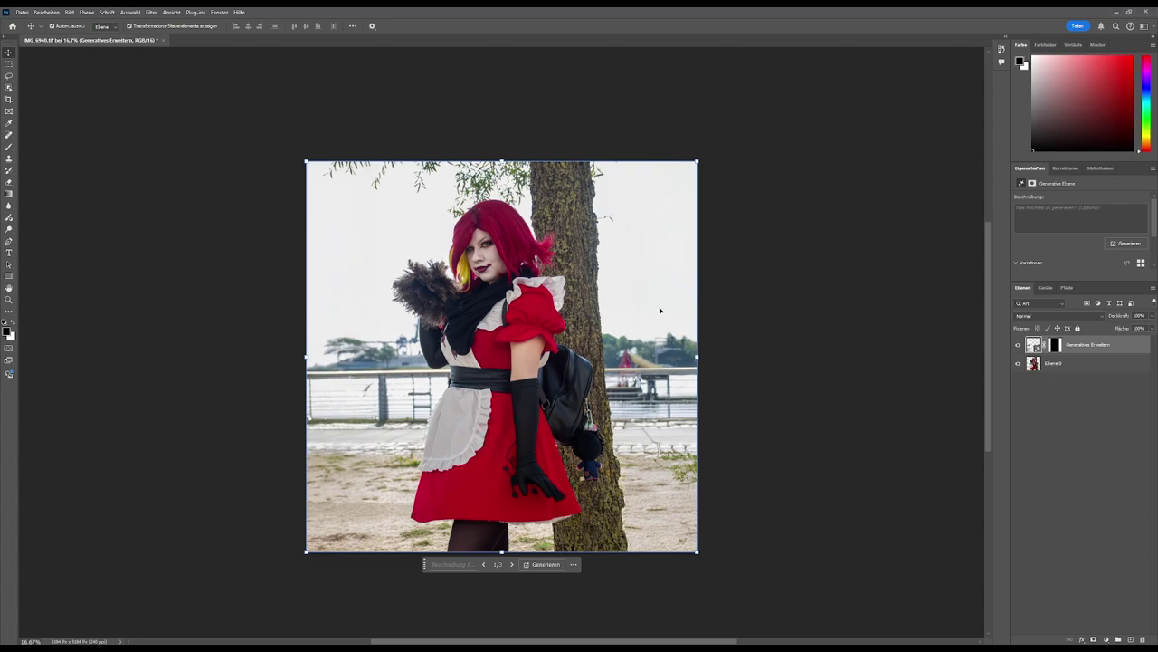
Undo the Generative Expand fill, returning to the unfilled square canvas.
key("ctrl+z")
key("l")
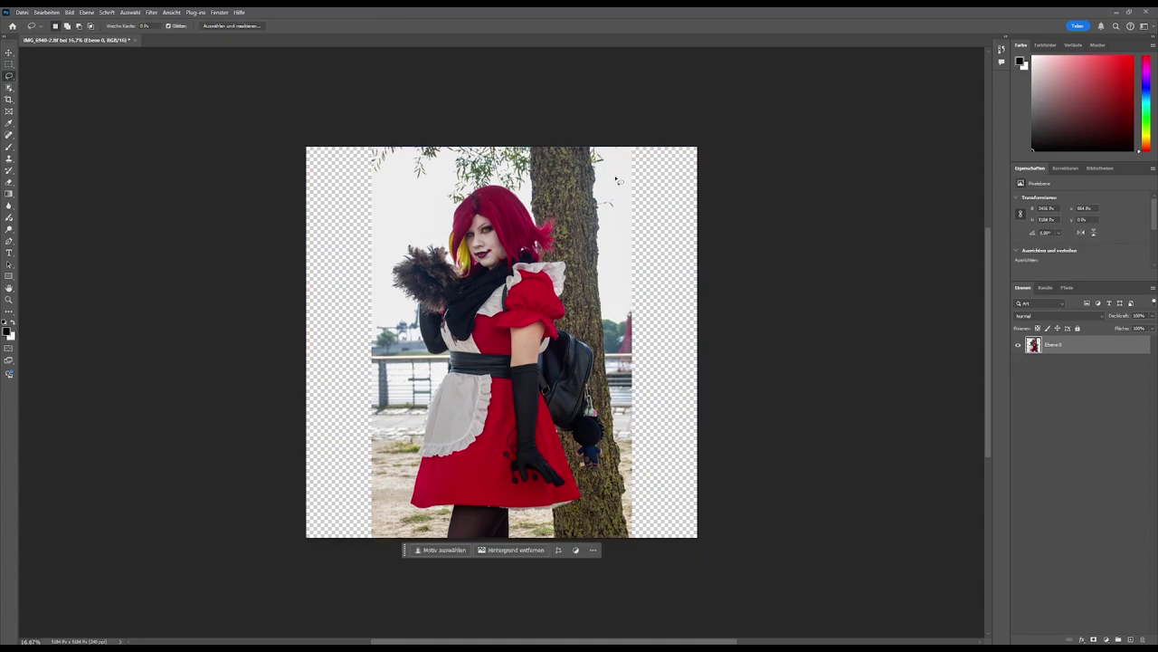
left_click(46, 12)
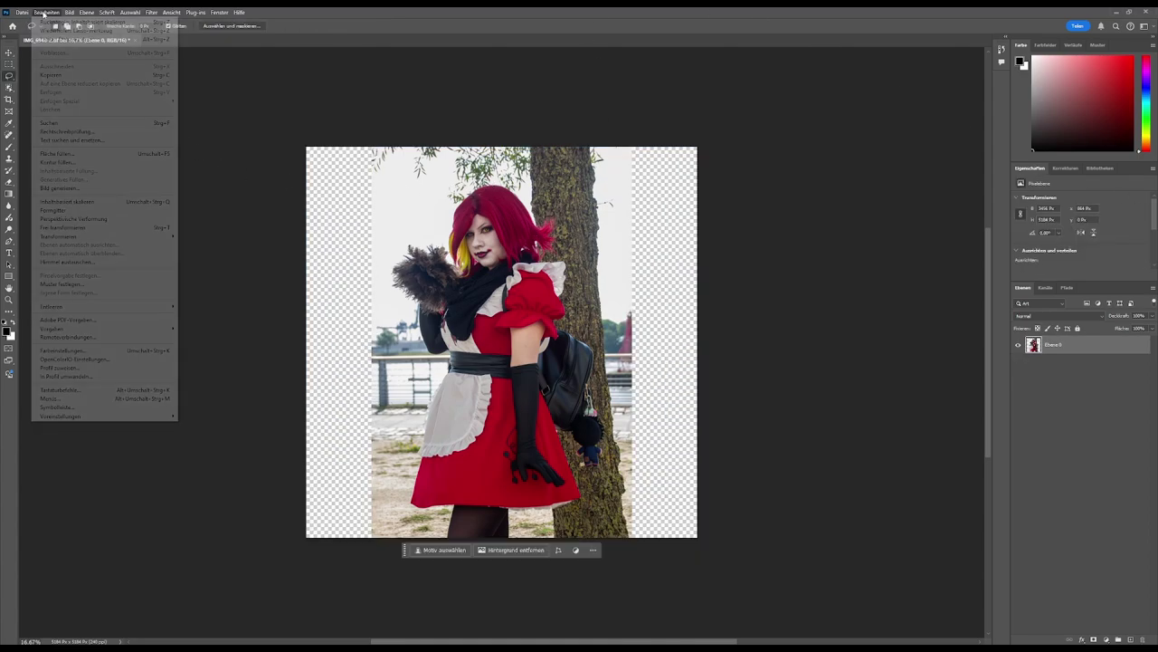
left_click(90, 203)
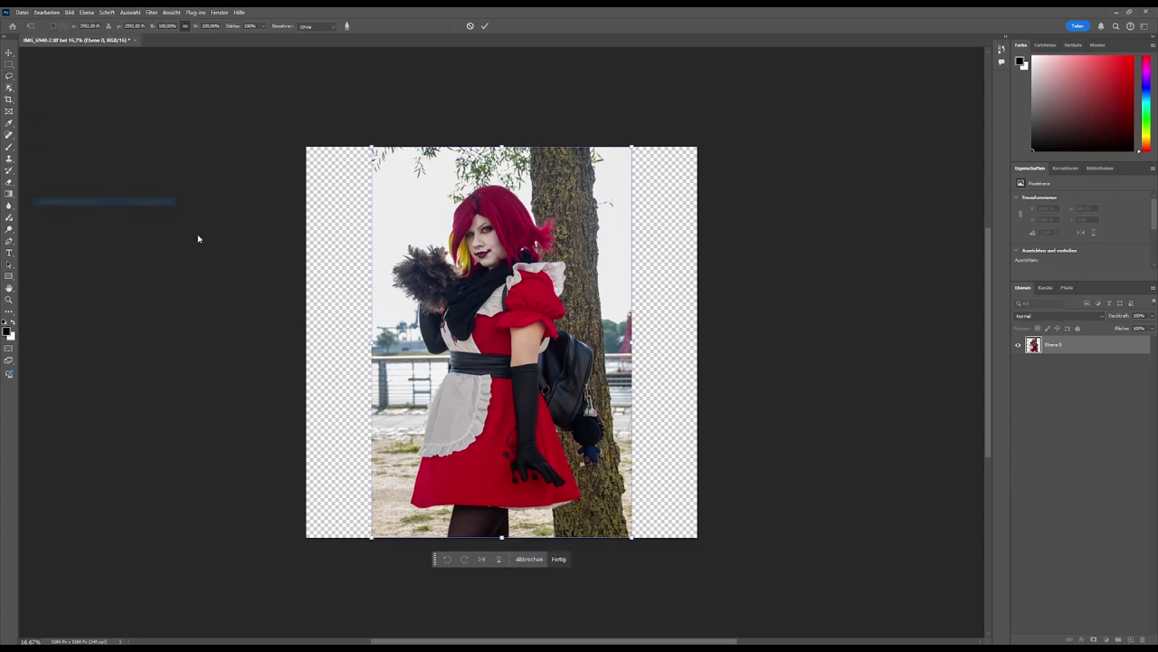
Trial-stretch the photo left and right into the margins, then undo both stretches.
left_click_drag(369, 341, 305, 341)
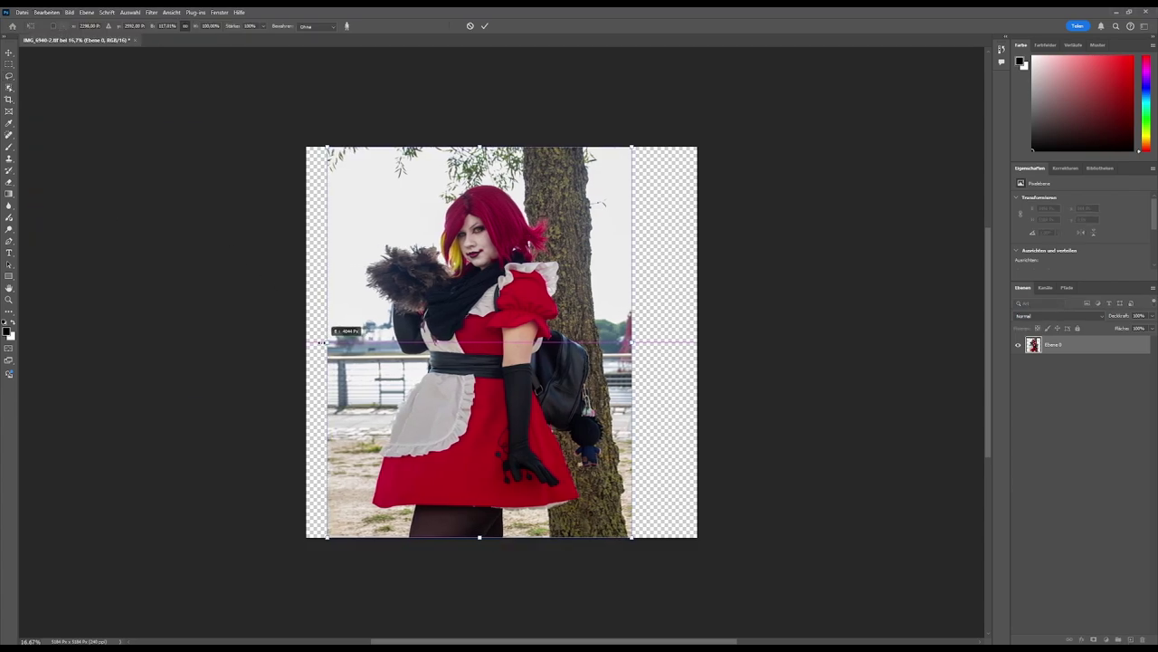
left_click_drag(633, 343, 697, 342)
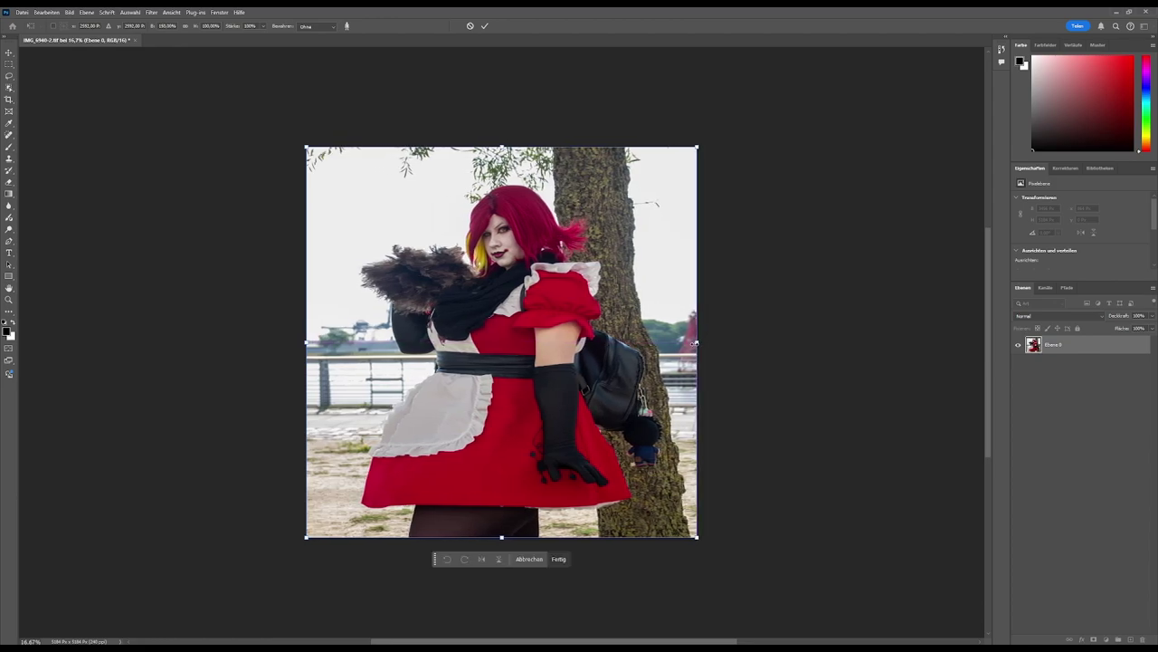
key("ctrl+z")
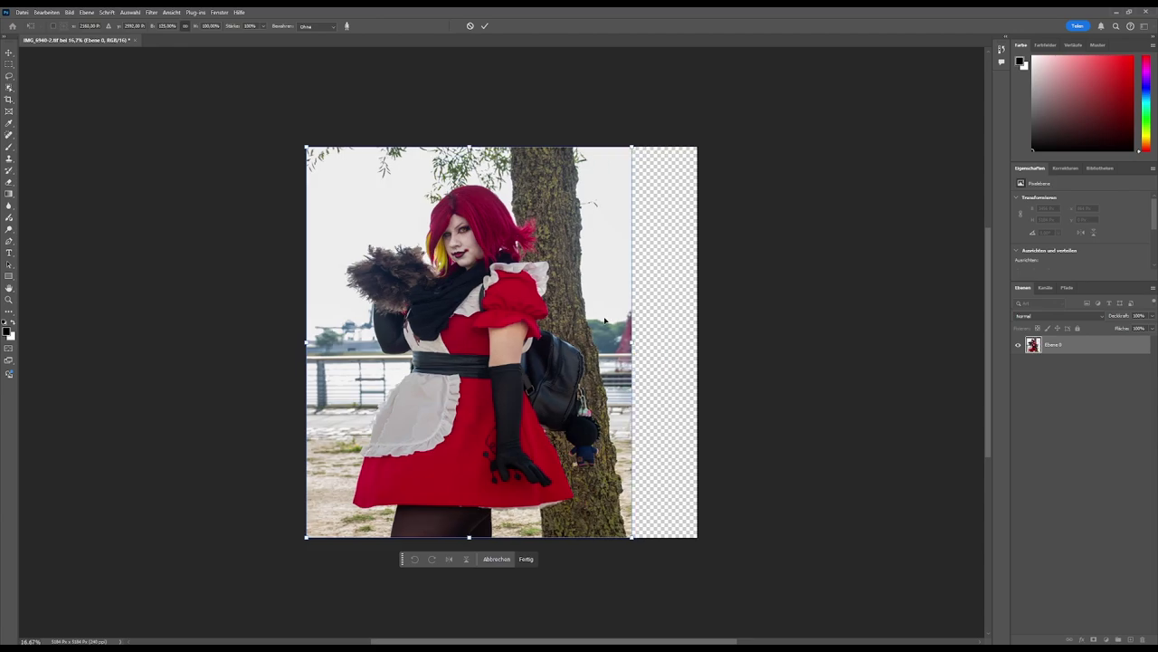
key("ctrl+z")
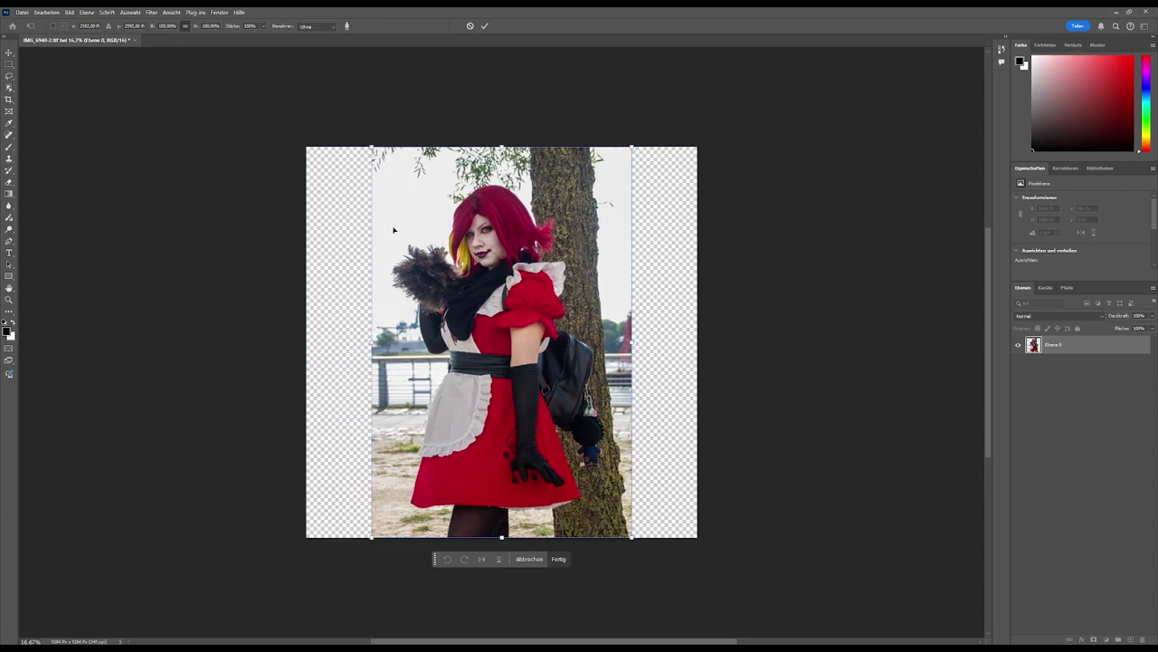
right_click(9, 76)
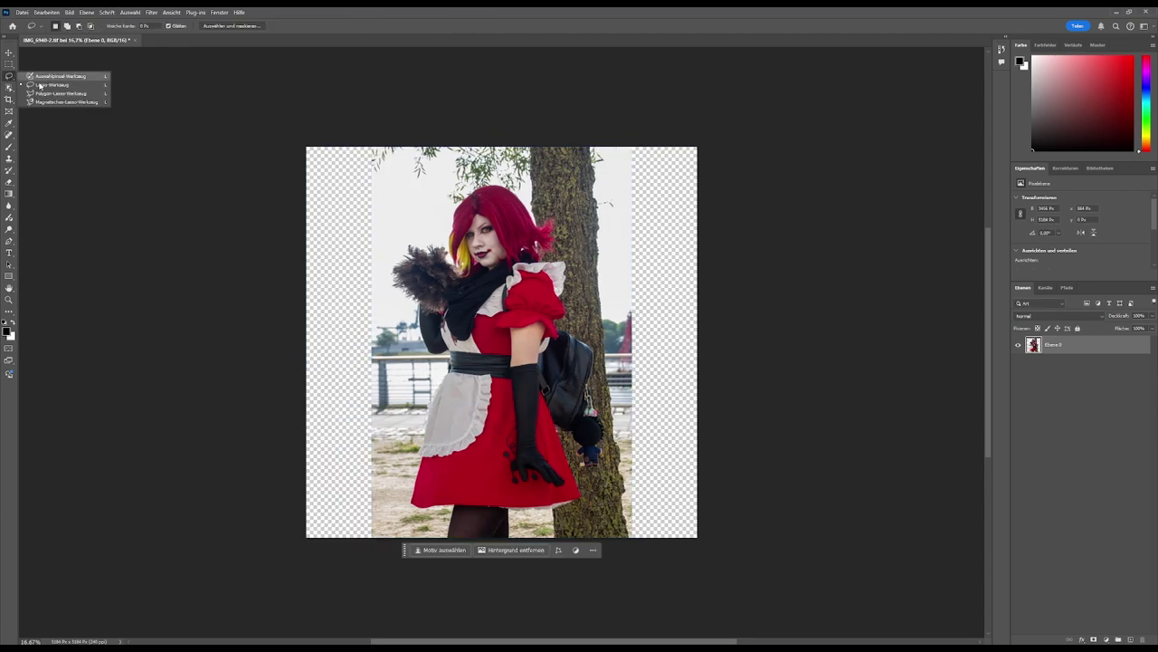
Lasso around the cosplayer, save the selection as channel 'Hallo', and deselect.
left_click(43, 86)
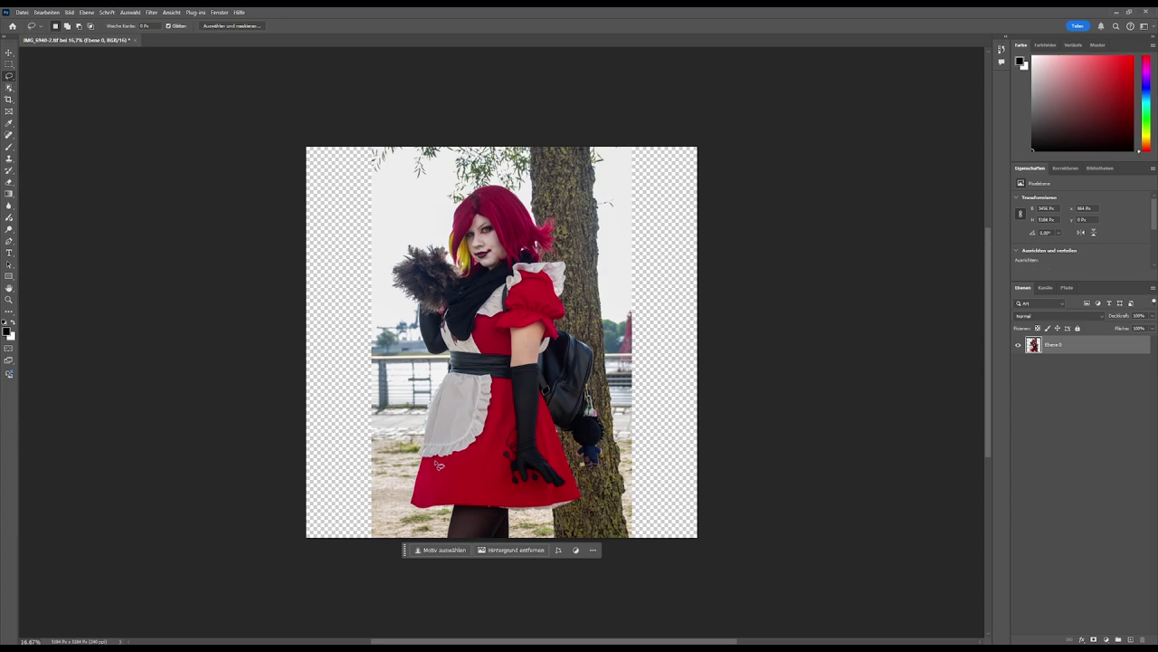
mouse_move(447, 534)
left_mouse_down()
mouse_move(425, 396)
mouse_move(389, 278)
mouse_move(416, 242)
mouse_move(439, 242)
mouse_move(475, 185)
mouse_move(563, 217)
mouse_move(576, 329)
mouse_move(610, 362)
mouse_move(612, 457)
mouse_move(588, 502)
mouse_move(518, 525)
mouse_move(507, 544)
mouse_move(440, 540)
left_mouse_up()
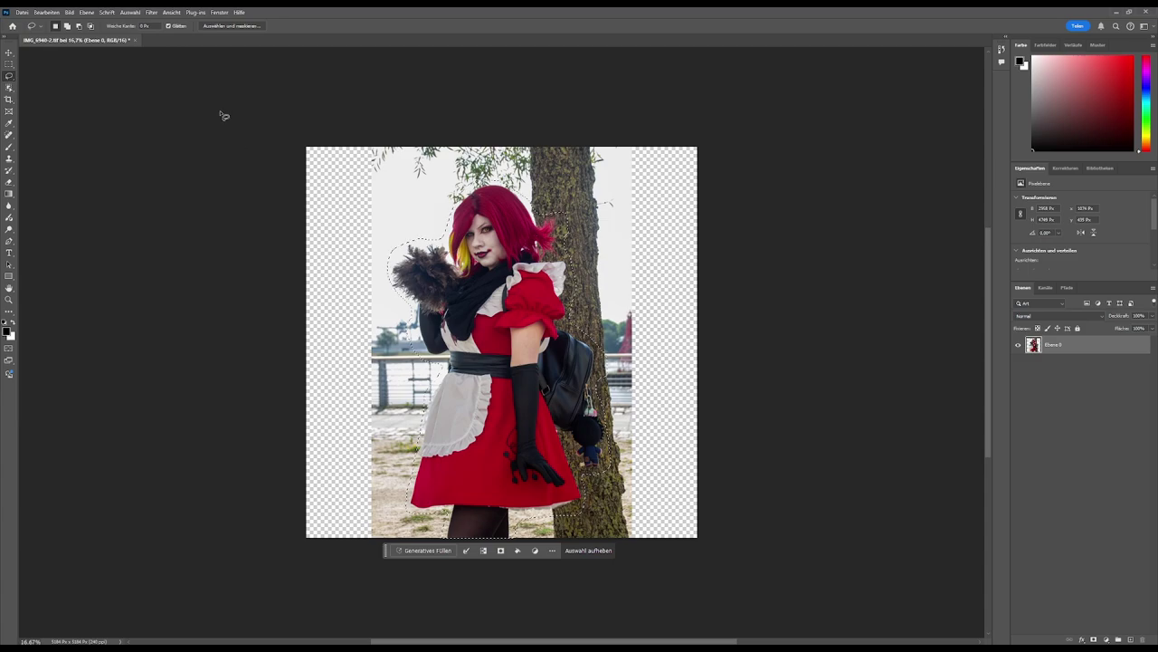
left_click(130, 12)
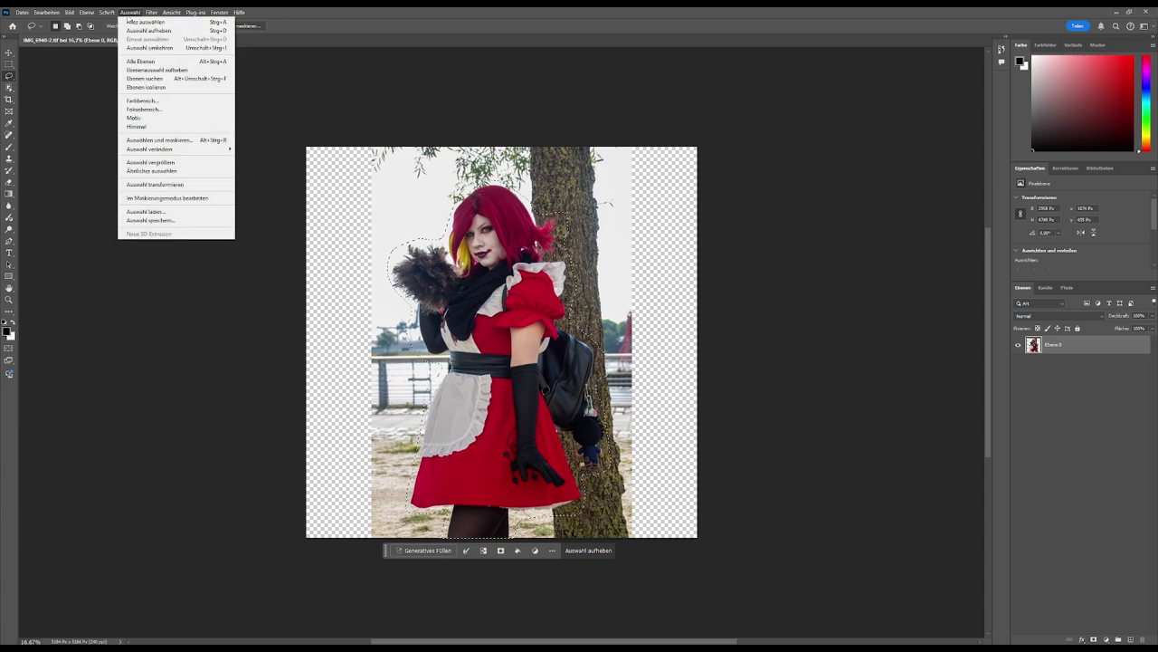
left_click(151, 220)
type("Hallo")
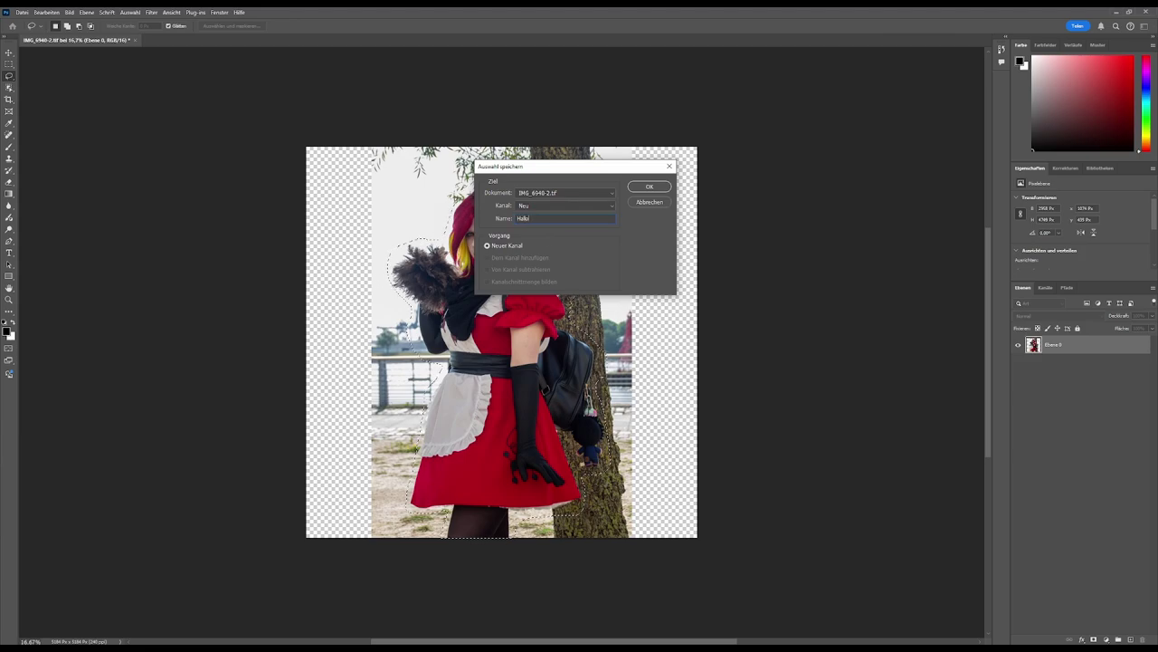
left_click(648, 188)
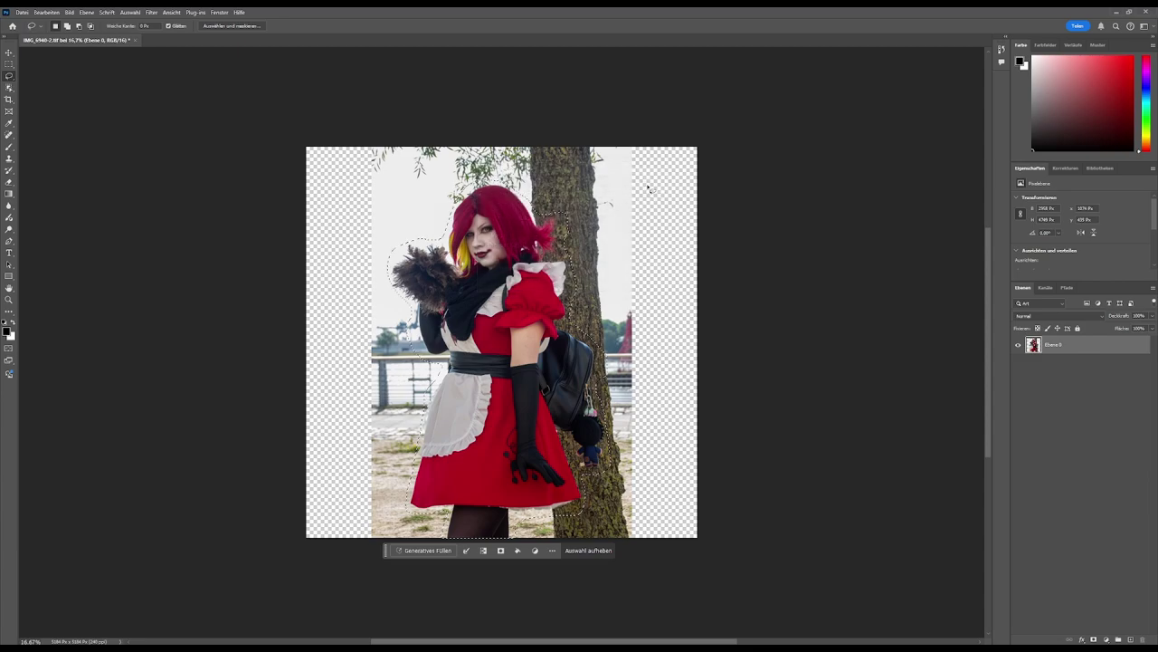
key("ctrl+d")
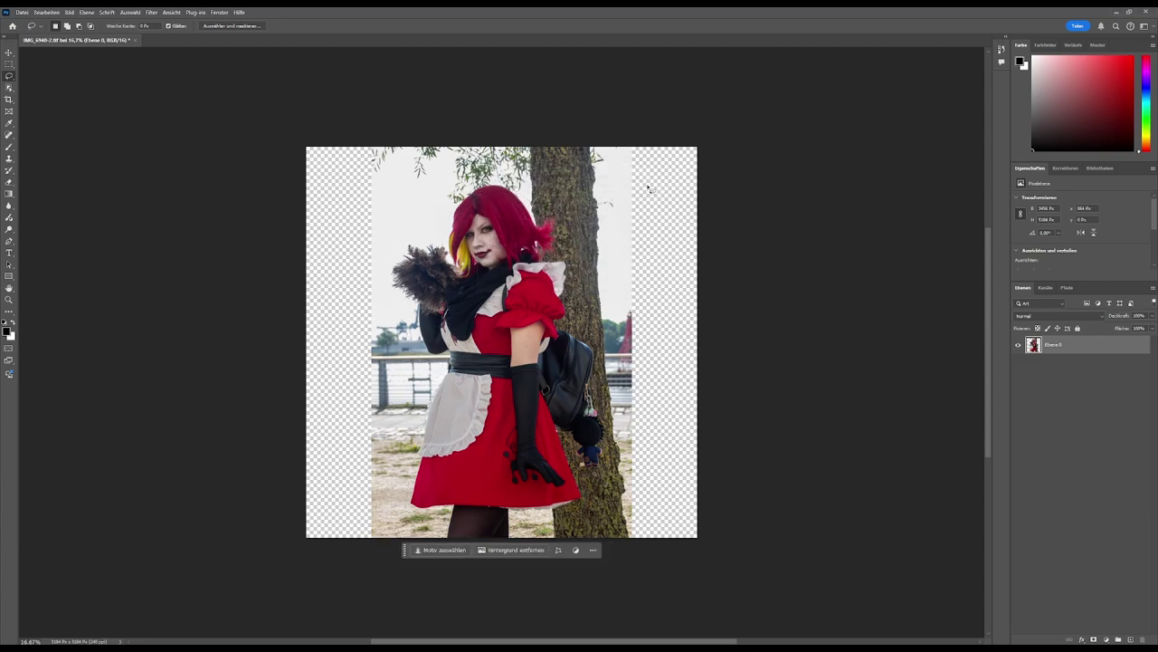
Content-aware scale the photo to both canvas edges, protecting the 'Hallo' channel.
left_click(20, 13)
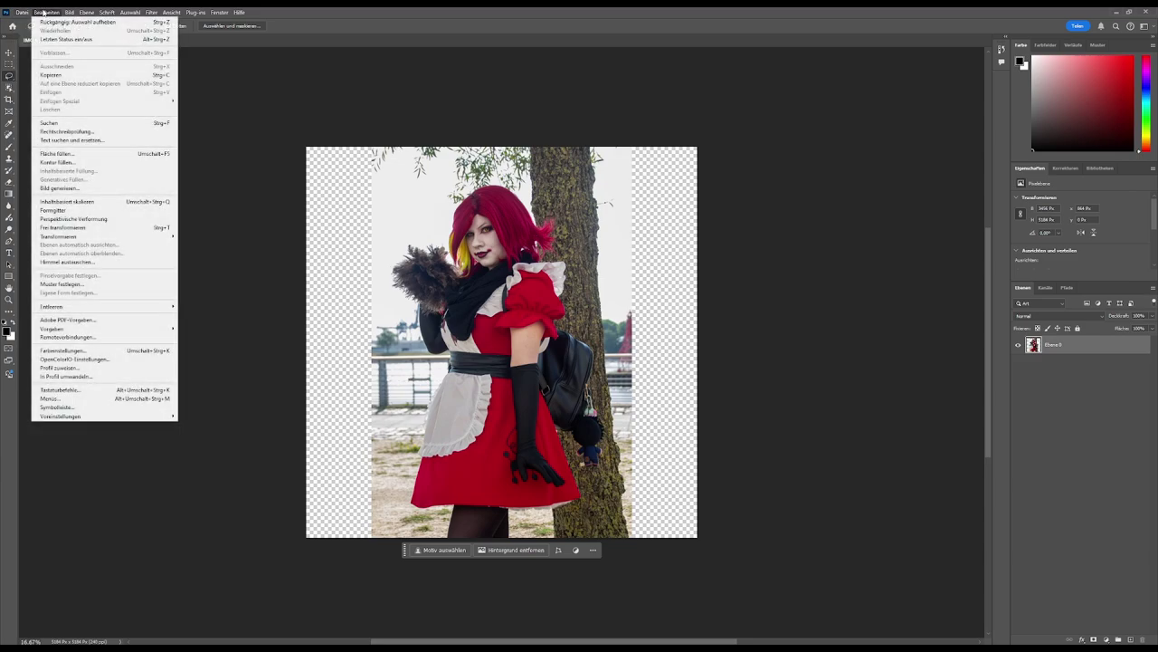
left_click(70, 201)
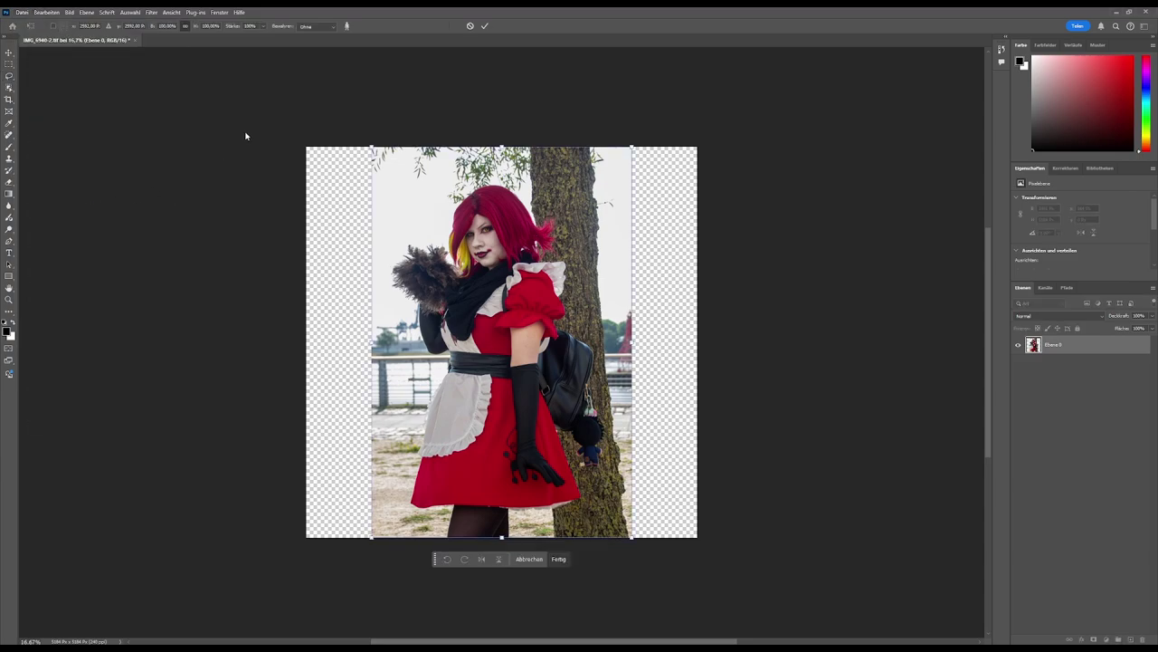
left_click(307, 27)
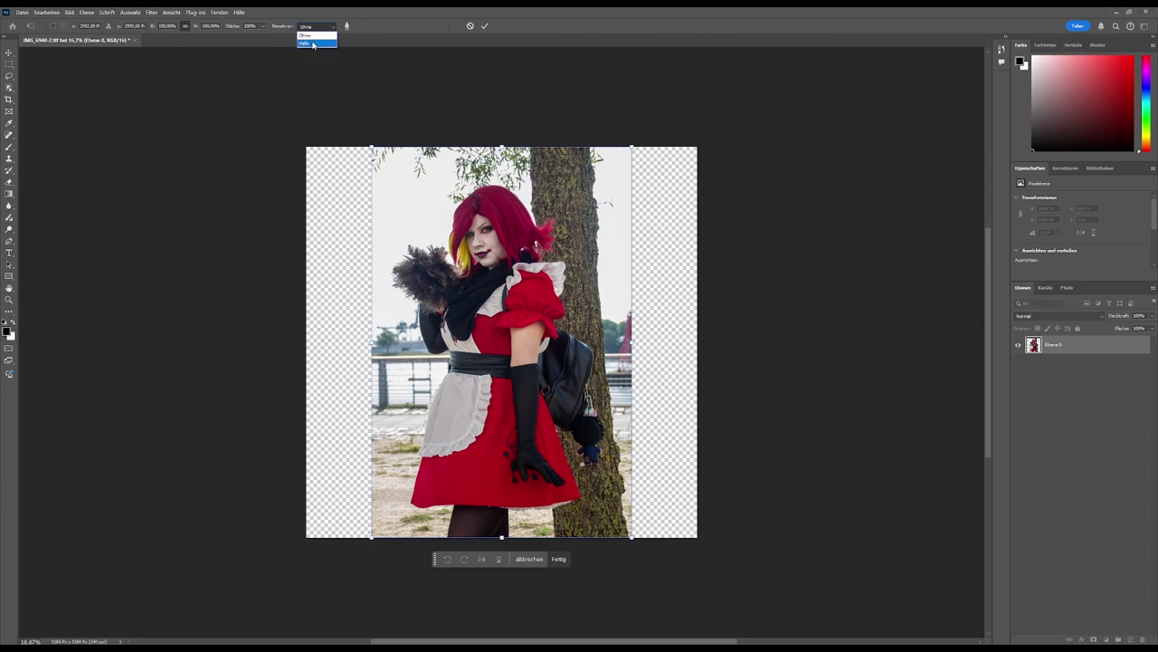
left_click(313, 44)
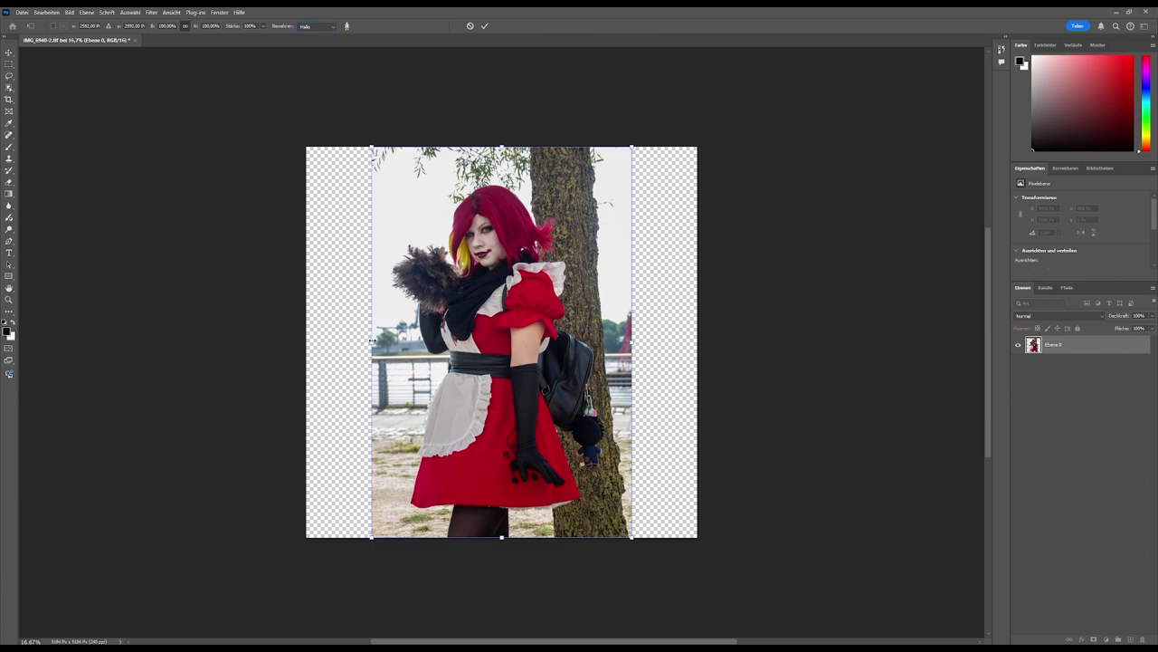
left_click_drag(371, 341, 307, 342)
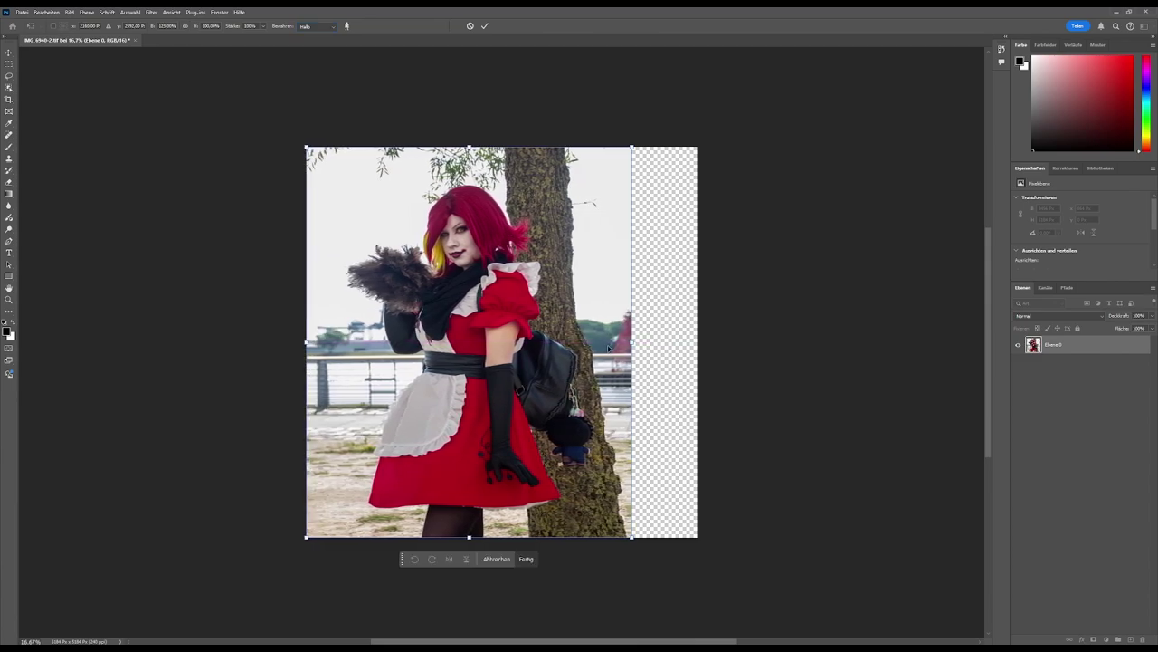
left_click_drag(631, 342, 697, 342)
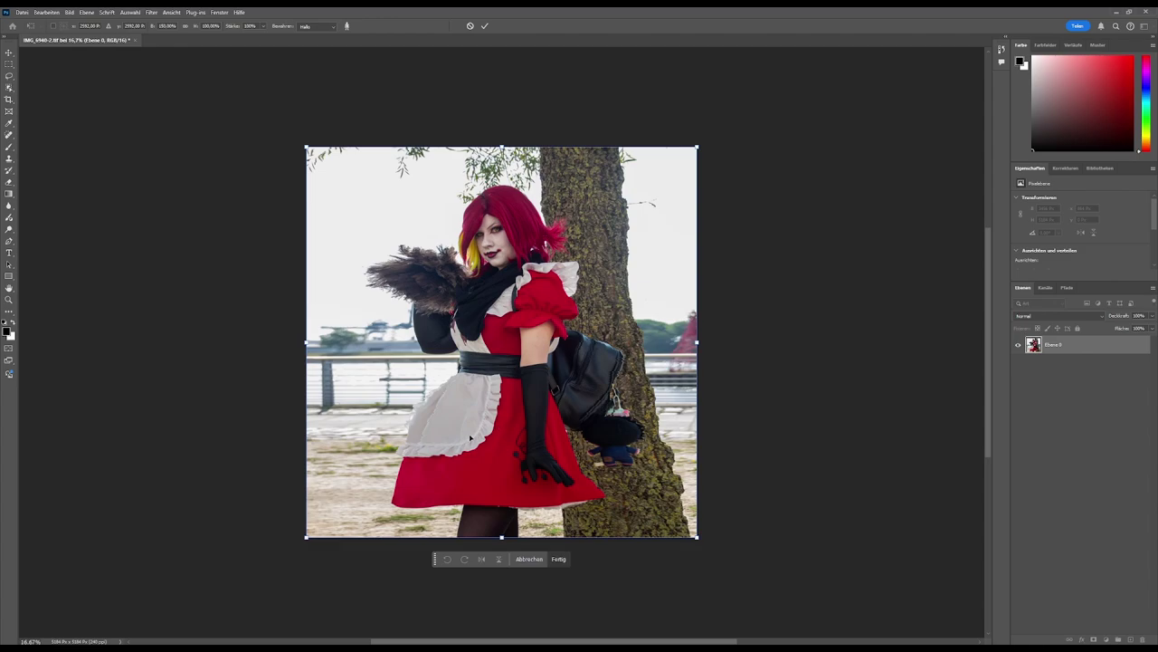
left_click(484, 25)
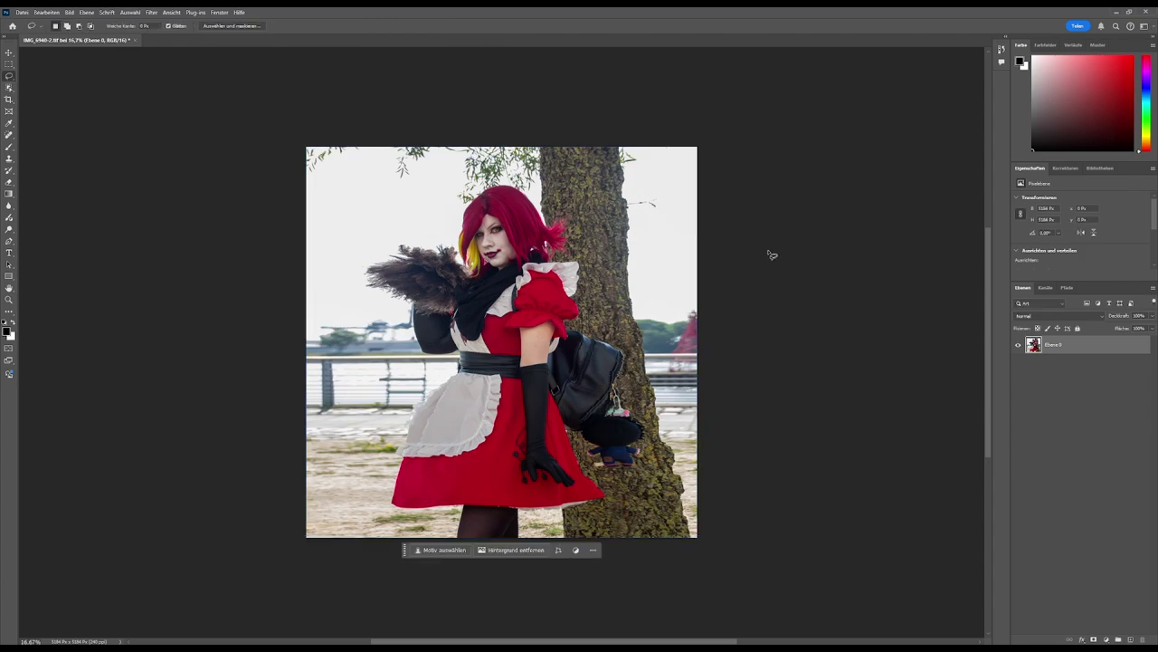